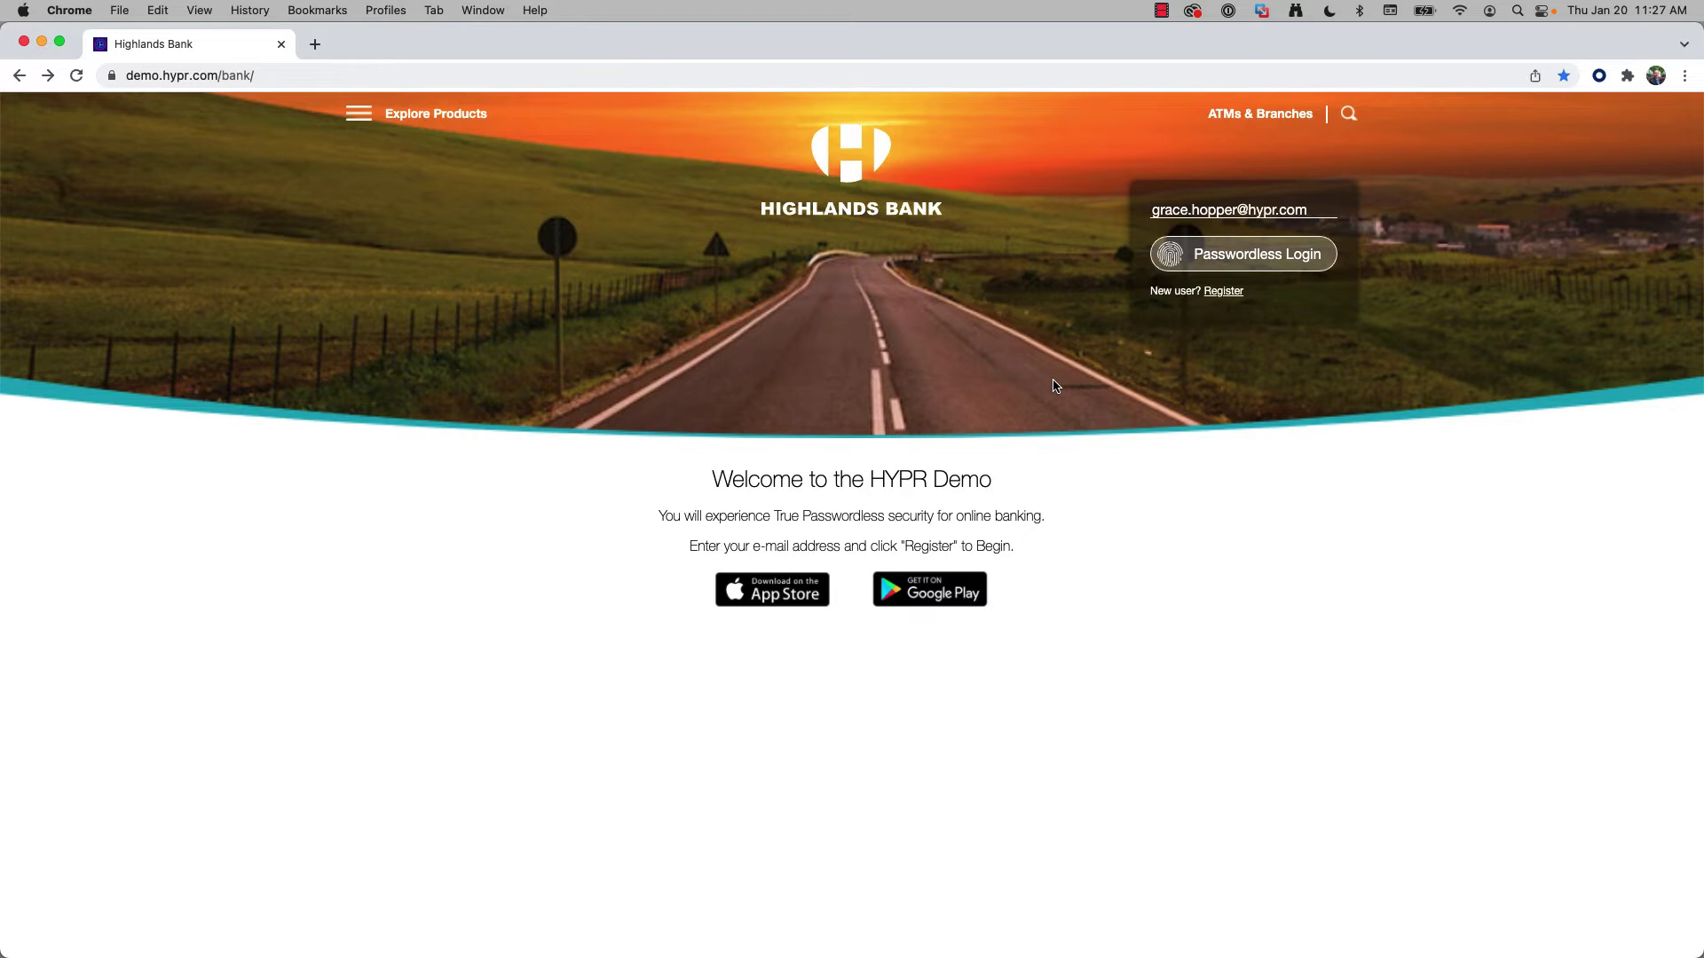
# Enroll the phone with the HYPR app via Register and QR code scan
pyautogui.click(1221, 296)
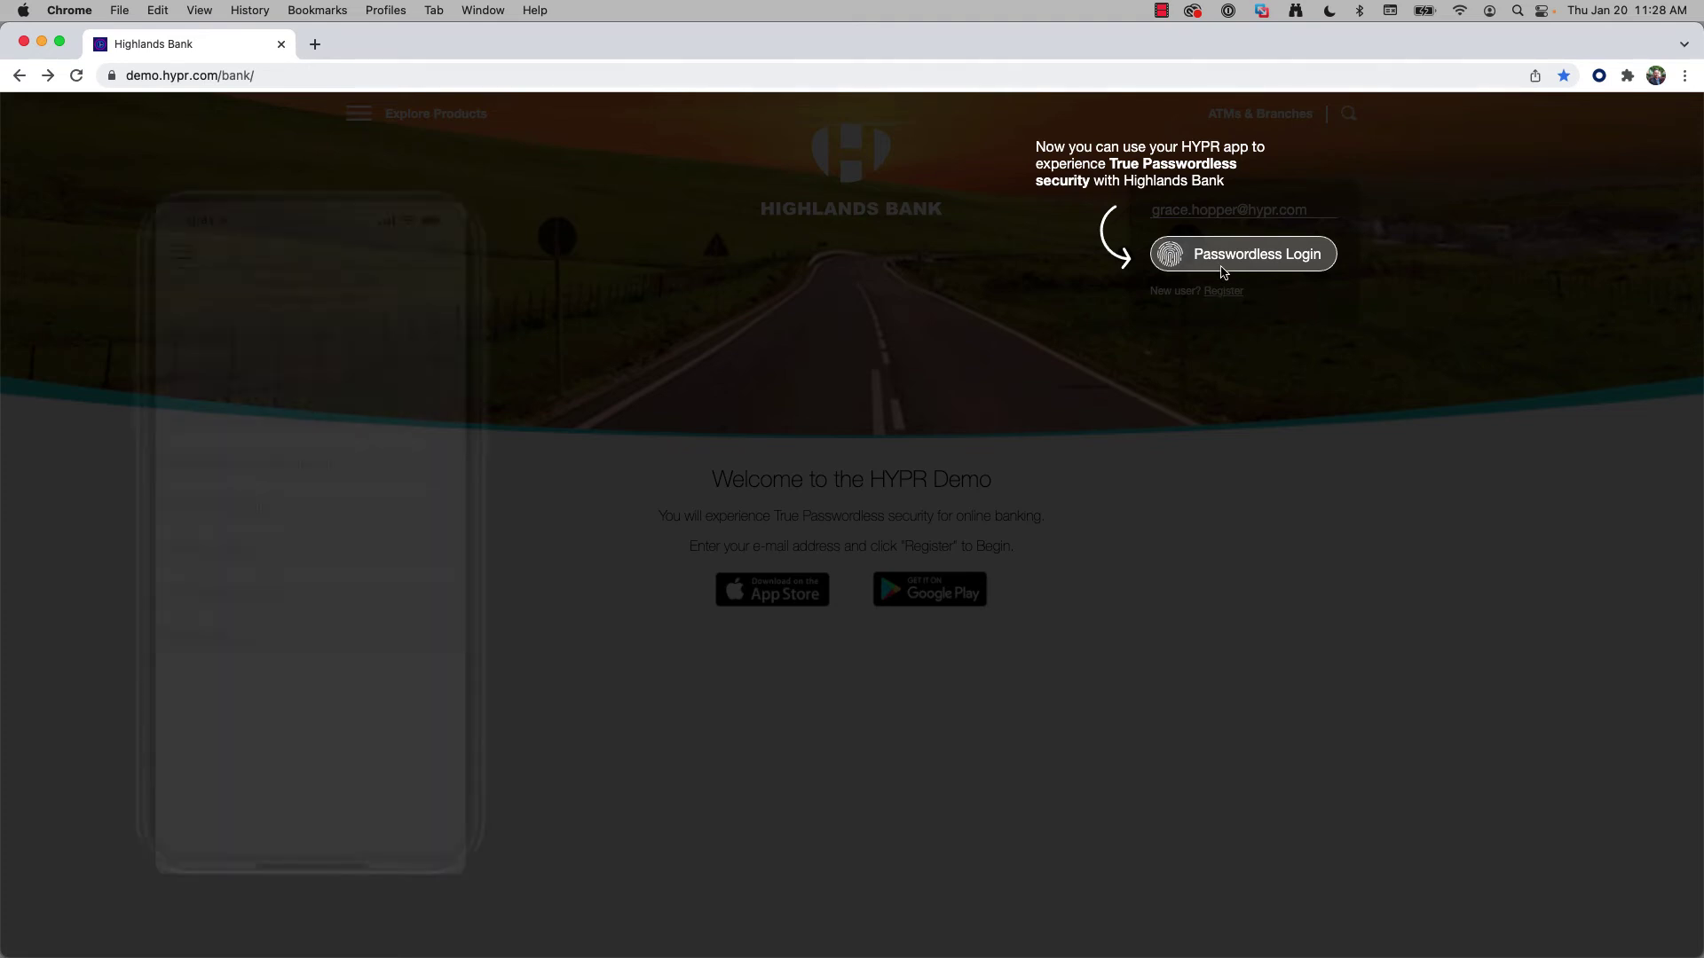
# Start Passwordless Login and approve the hyprcloudbank prompt on the phone
pyautogui.click(1222, 258)
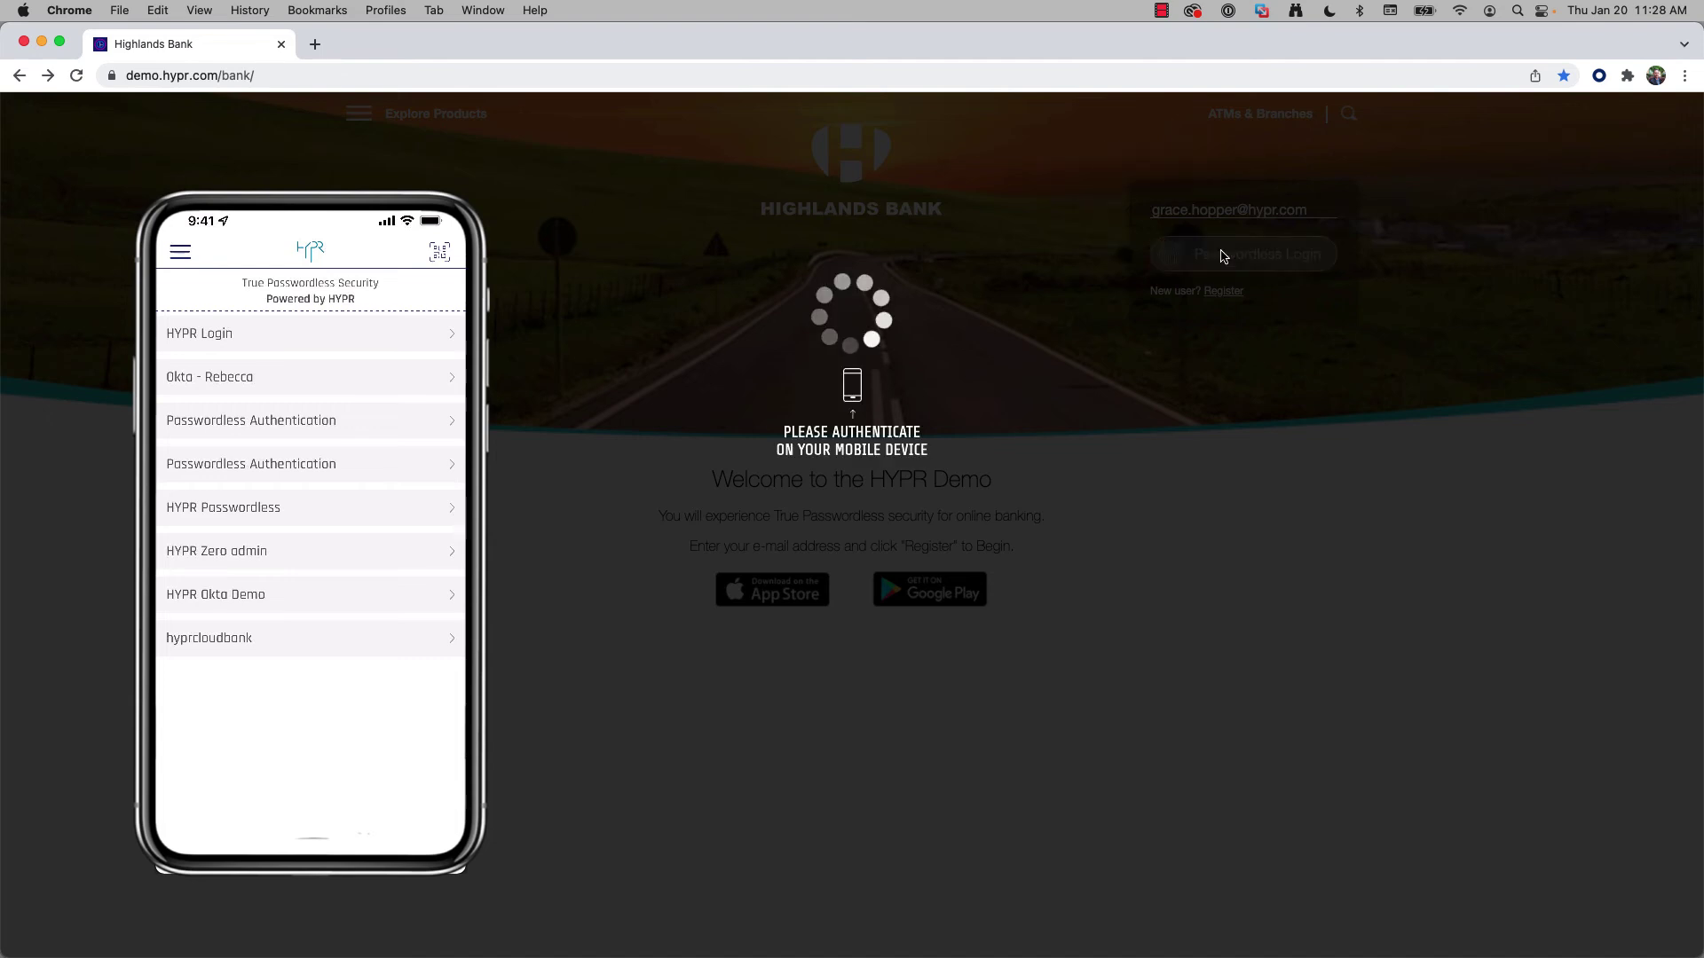